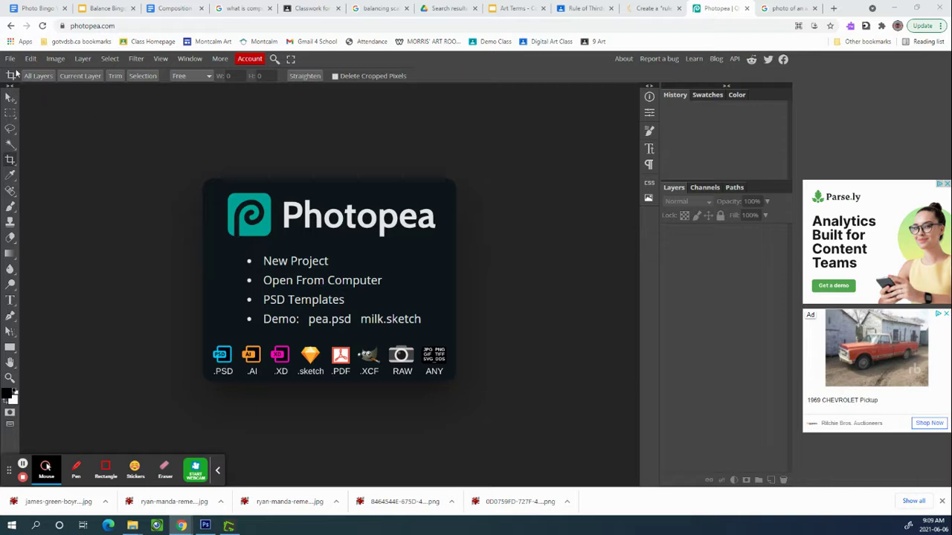
# Step: Glance at the File menu, then switch to the Google Images results for 'photo of an apple'
pyautogui.click(10, 59)
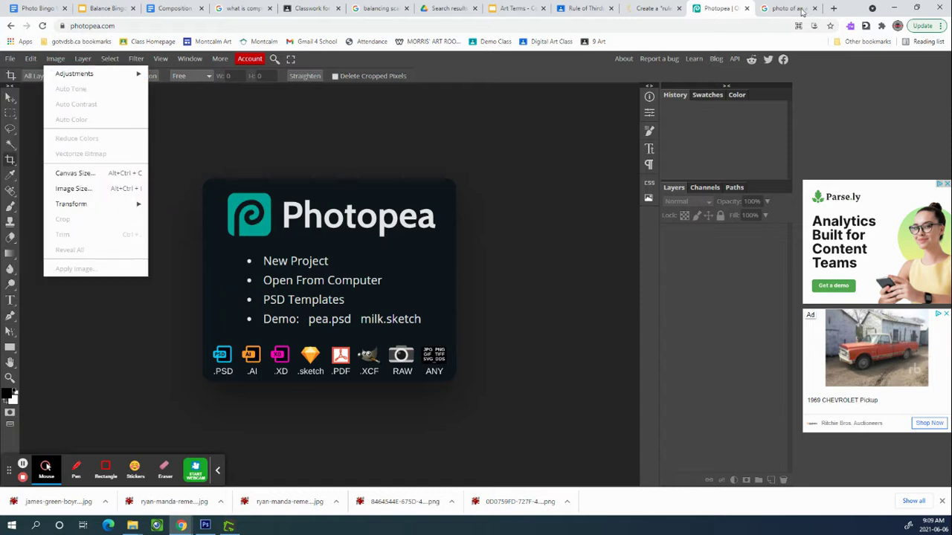
pyautogui.click(786, 9)
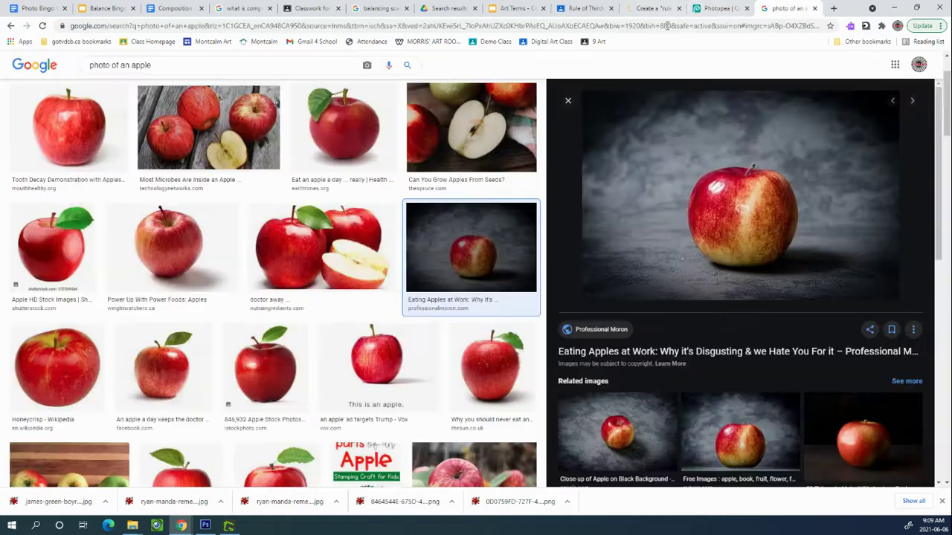
# Step: Copy the image address of the apple-on-dark-background photo and return to Photopea
pyautogui.rightClick(627, 235)
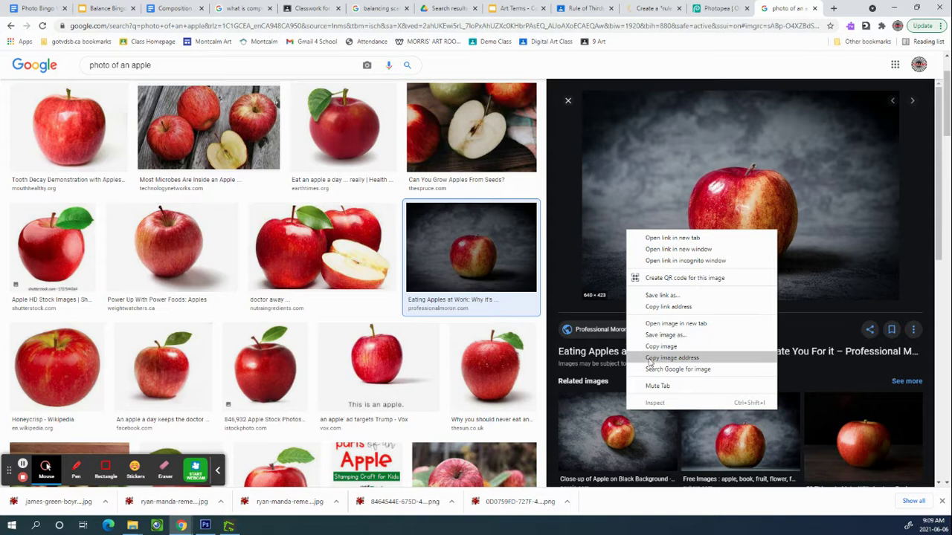
pyautogui.click(689, 359)
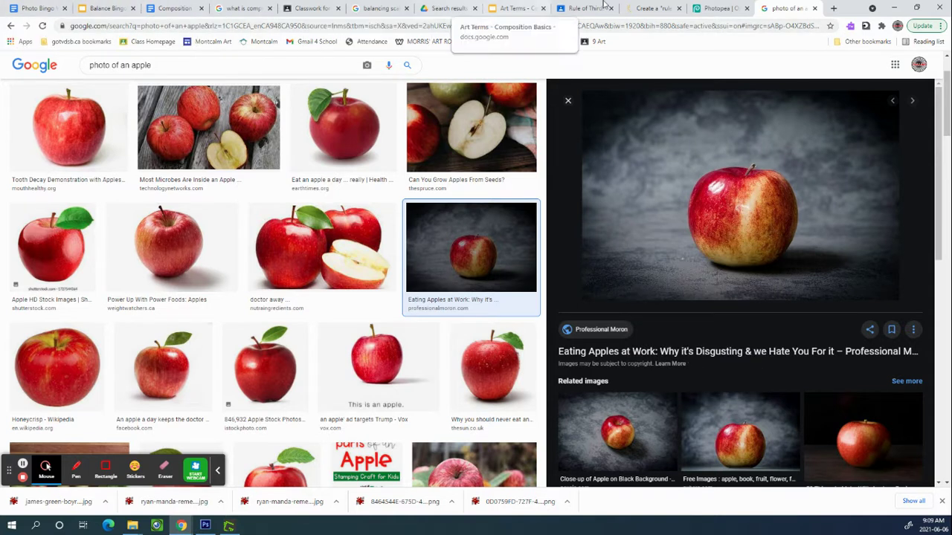
pyautogui.click(716, 8)
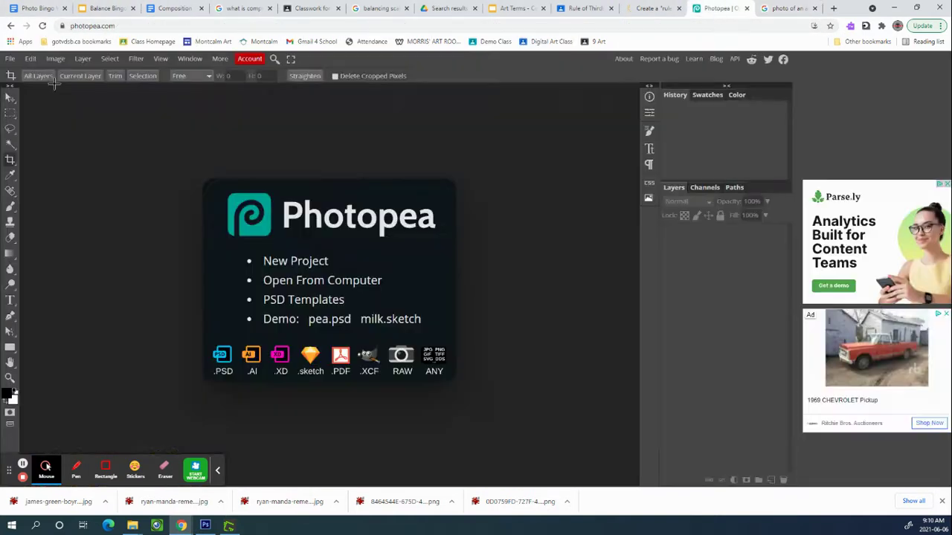
# Step: Open the apple photo from the pasted image address via Open from URL, creating an-apple.psd
pyautogui.click(10, 60)
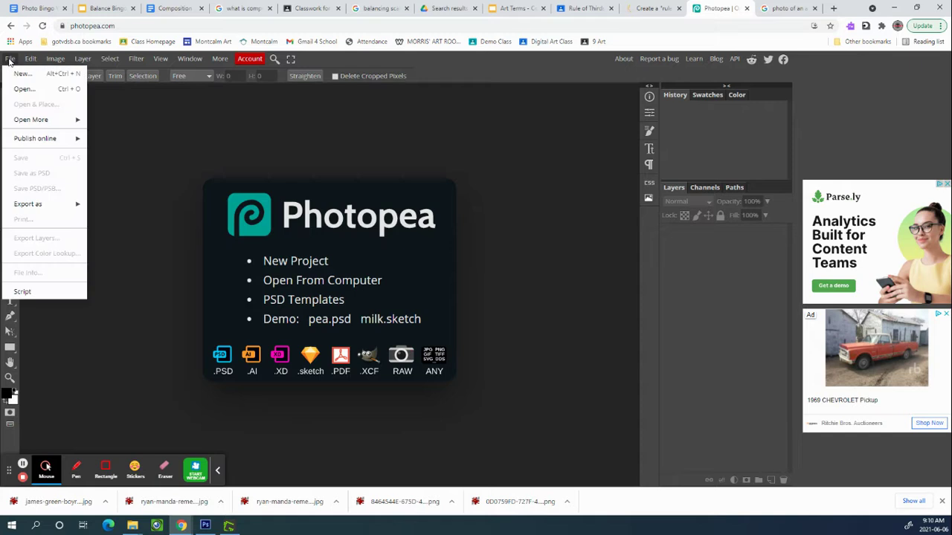
pyautogui.moveTo(33, 120)
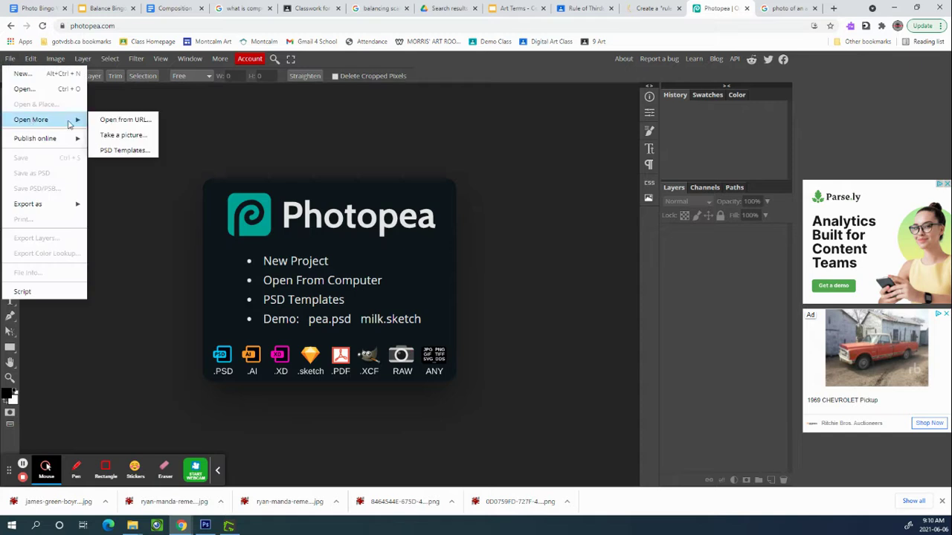
pyautogui.click(125, 120)
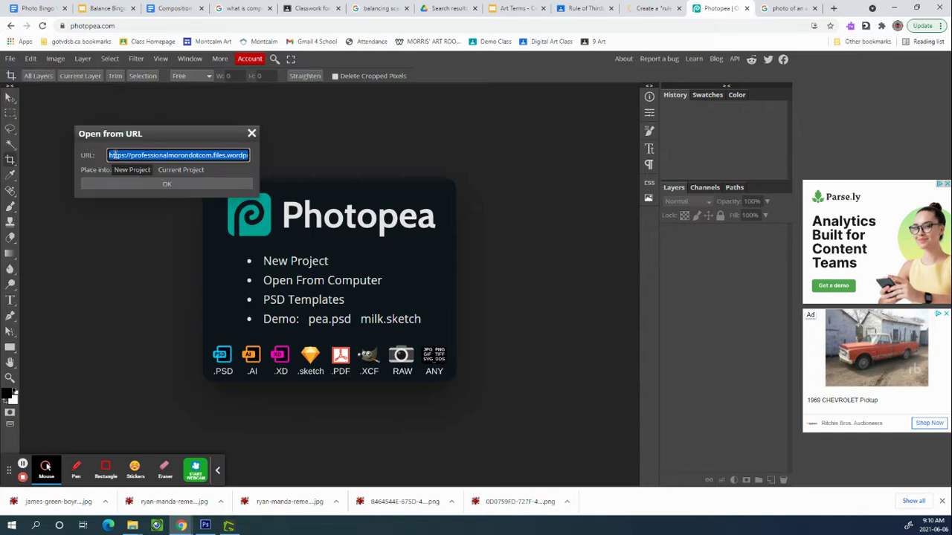
pyautogui.hotkey('ctrl', 'v')
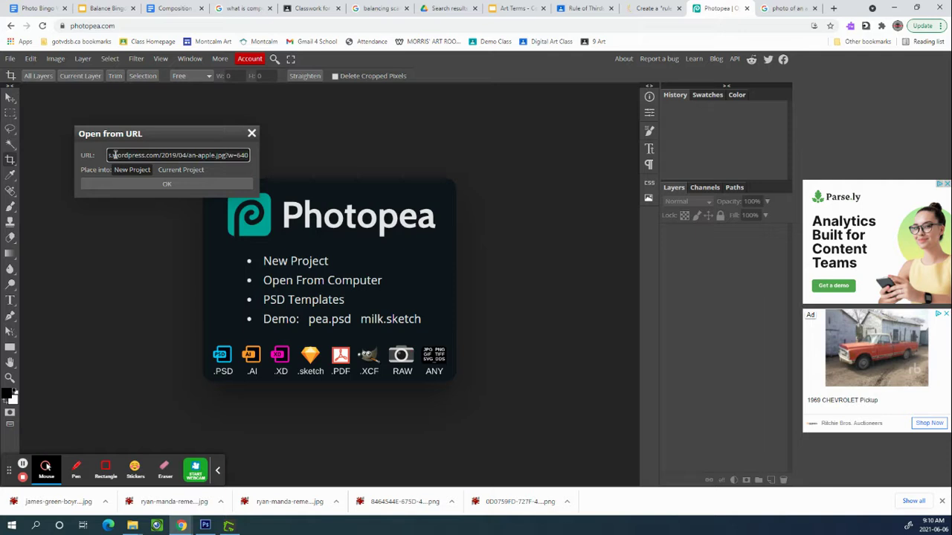
pyautogui.moveTo(115, 154); pyautogui.dragTo(282, 158)
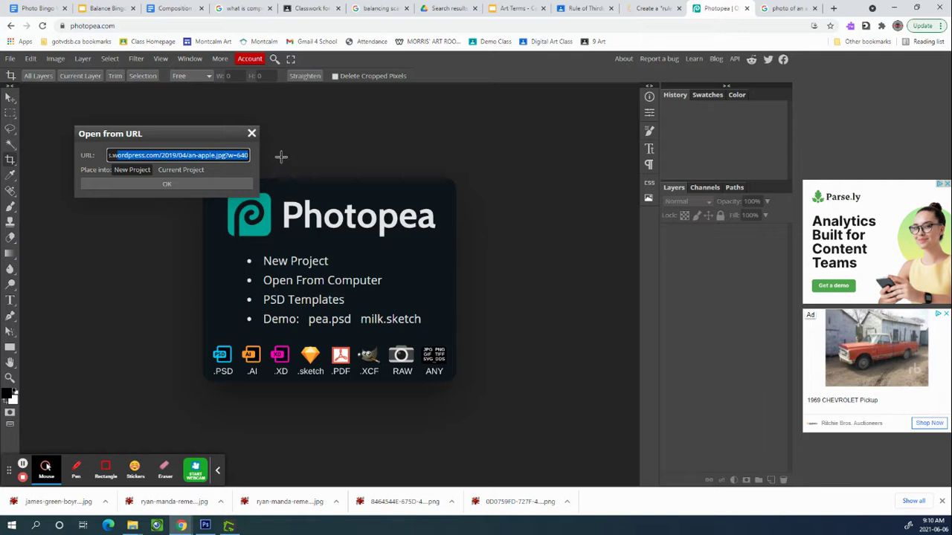
pyautogui.press('BackSpace')
pyautogui.press('BackSpace')
pyautogui.press('BackSpace')
pyautogui.press('BackSpace')
pyautogui.press('BackSpace')
pyautogui.press('BackSpace')
pyautogui.press('BackSpace')
pyautogui.press('BackSpace')
pyautogui.press('BackSpace')
pyautogui.press('BackSpace')
pyautogui.press('BackSpace')
pyautogui.press('BackSpace')
pyautogui.press('BackSpace')
pyautogui.press('BackSpace')
pyautogui.press('BackSpace')
pyautogui.press('BackSpace')
pyautogui.press('BackSpace')
pyautogui.press('BackSpace')
pyautogui.press('BackSpace')
pyautogui.press('BackSpace')
pyautogui.press('BackSpace')
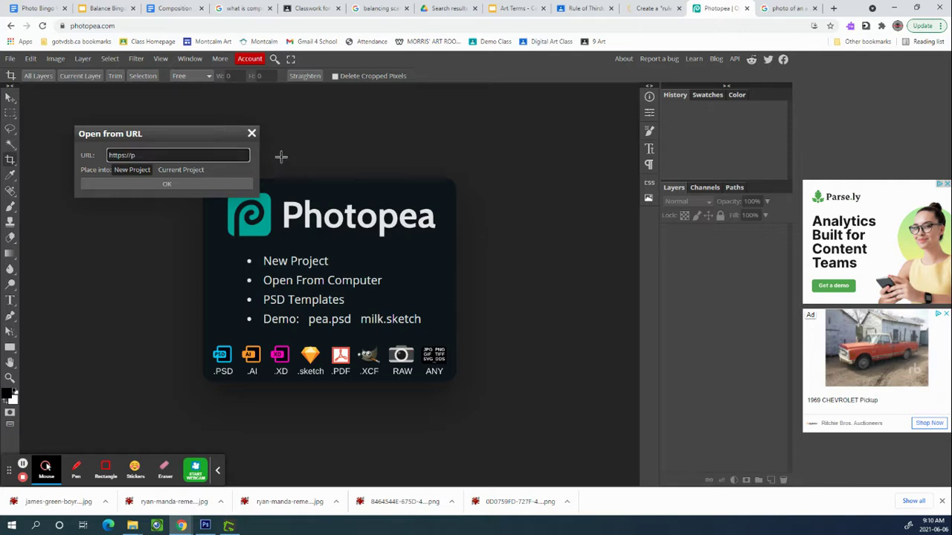
pyautogui.press('BackSpace')
pyautogui.press('BackSpace')
pyautogui.press('BackSpace')
pyautogui.press('BackSpace')
pyautogui.press('BackSpace')
pyautogui.press('BackSpace')
pyautogui.press('BackSpace')
pyautogui.press('BackSpace')
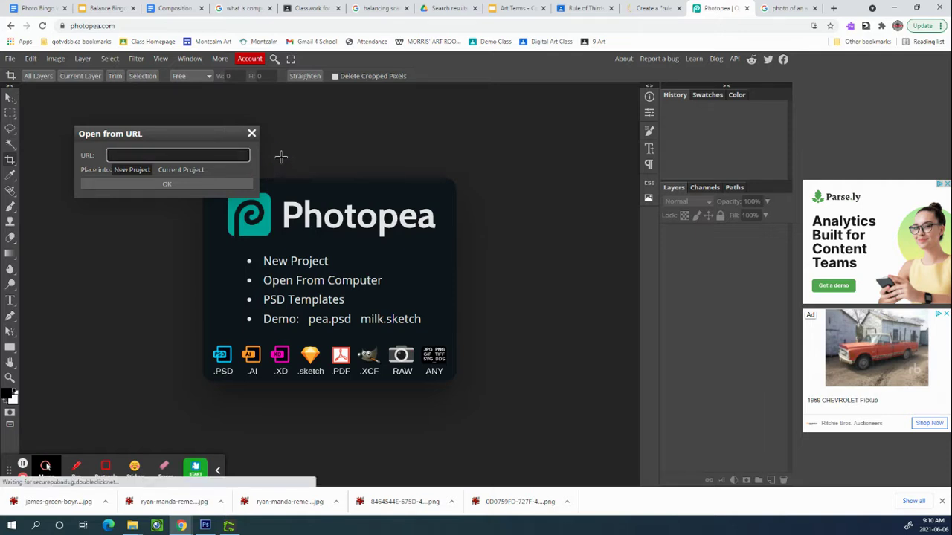
pyautogui.hotkey('ctrl', 'v')
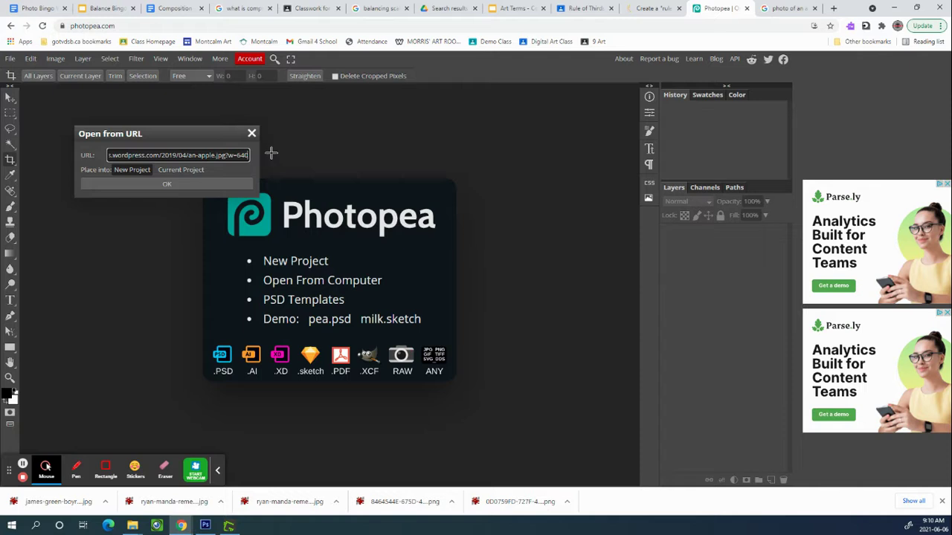
pyautogui.click(185, 183)
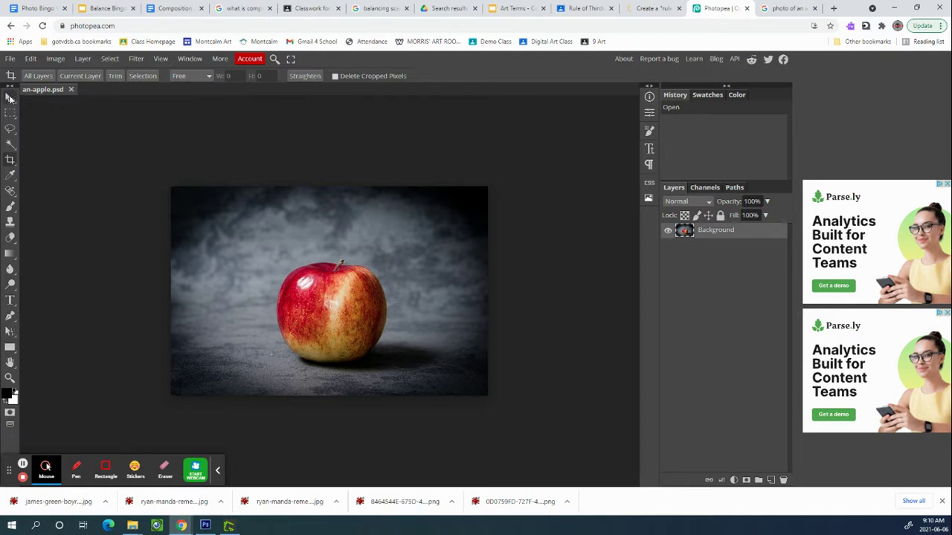
# Step: Draw a Crop Tool frame across the entire apple photo to show the thirds grid
pyautogui.click(10, 160)
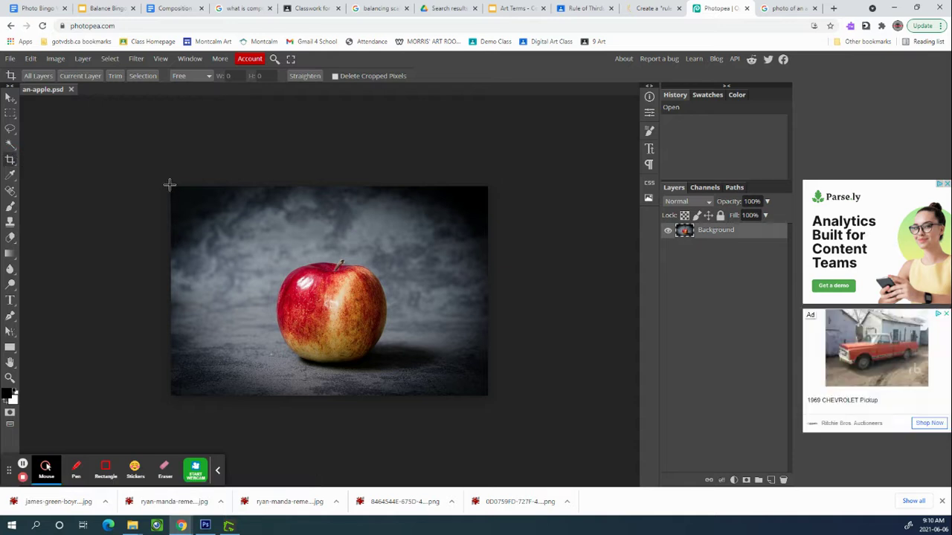
pyautogui.moveTo(171, 186); pyautogui.dragTo(485, 396)
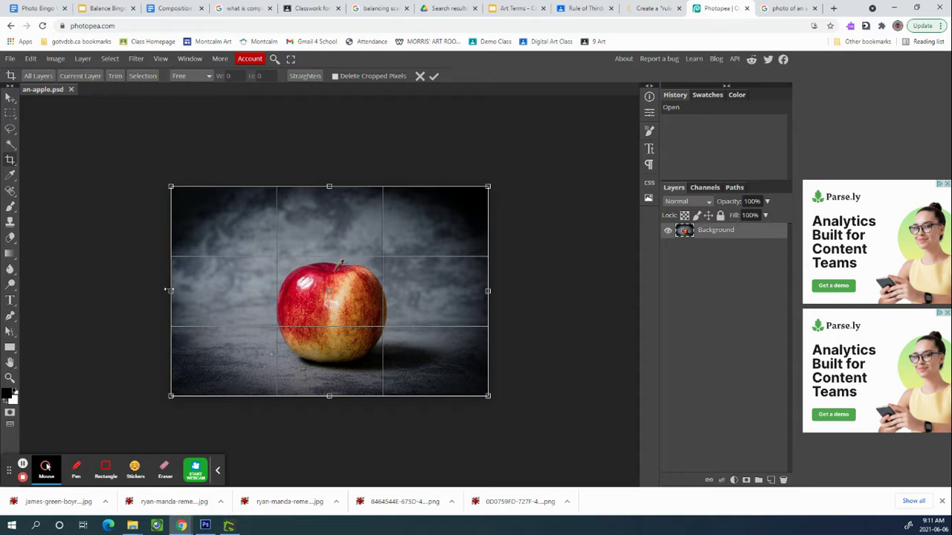
# Step: Discard an accidentally tilted crop box and draw a fresh crop over the whole photo
pyautogui.moveTo(166, 290); pyautogui.dragTo(219, 291)
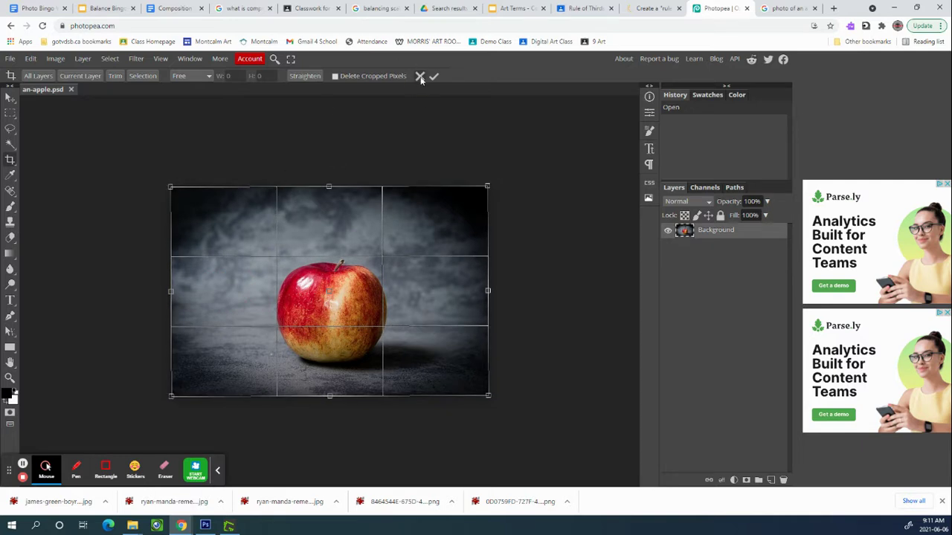
pyautogui.click(420, 79)
pyautogui.click(172, 187)
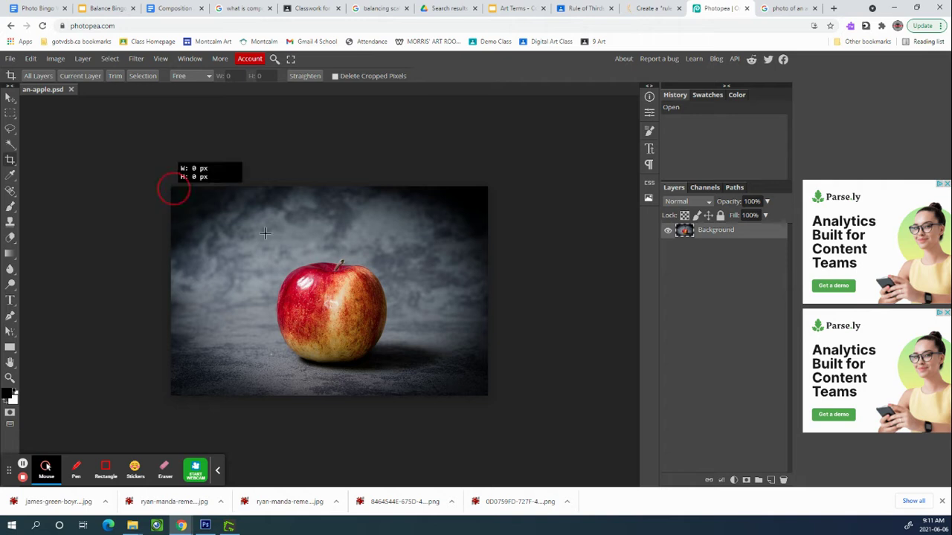
pyautogui.moveTo(265, 234); pyautogui.dragTo(488, 394)
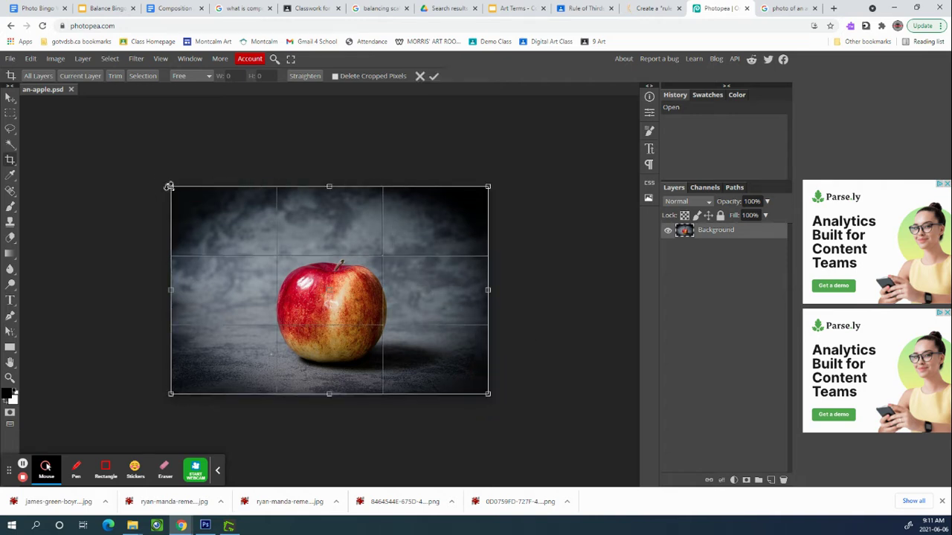
# Step: Narrow the crop to a tall portrait frame around the apple, about 325 × 413 px, and apply it
pyautogui.moveTo(171, 186); pyautogui.dragTo(250, 185)
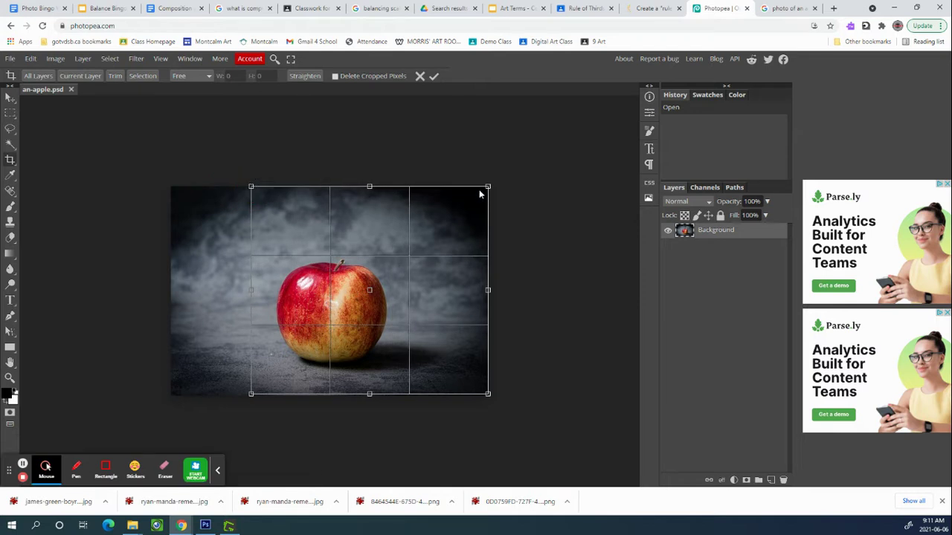
pyautogui.moveTo(487, 186); pyautogui.dragTo(410, 192)
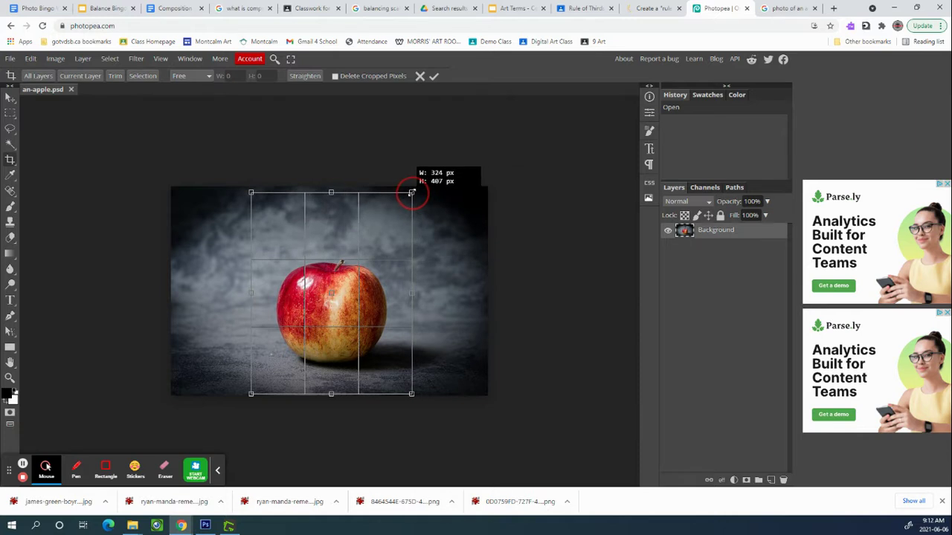
pyautogui.moveTo(411, 193); pyautogui.dragTo(411, 190)
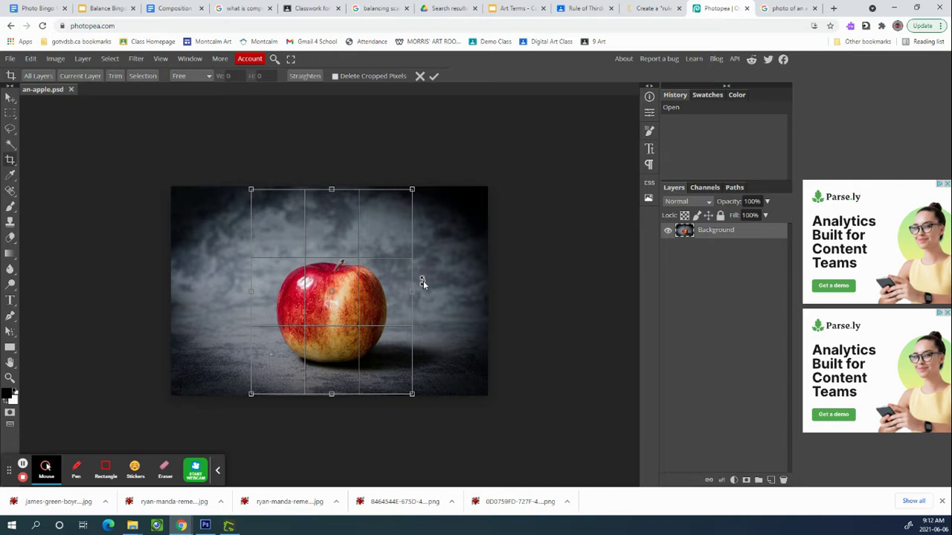
pyautogui.click(434, 76)
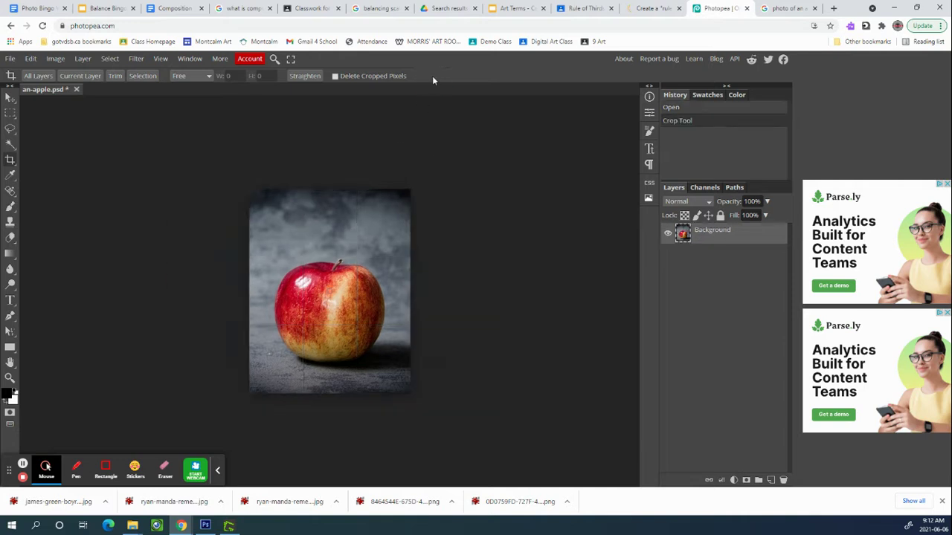
# Step: Look through the File menu's Publish online and Export as entries, then close it unused
pyautogui.click(10, 59)
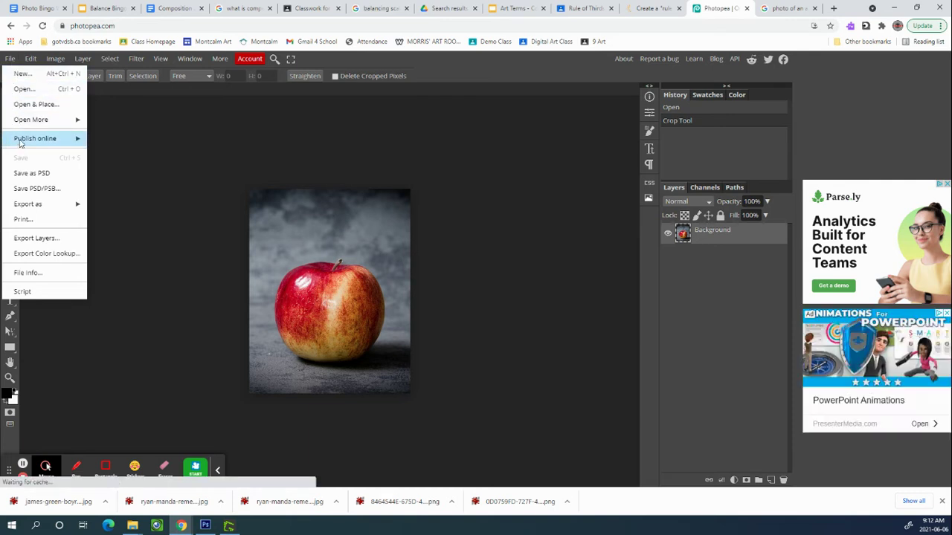
pyautogui.moveTo(17, 146)
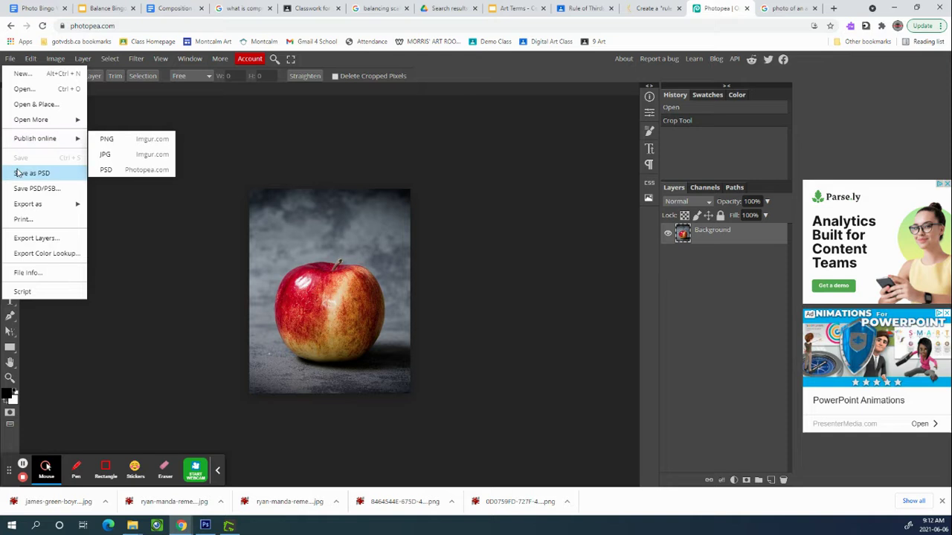
pyautogui.moveTo(31, 206)
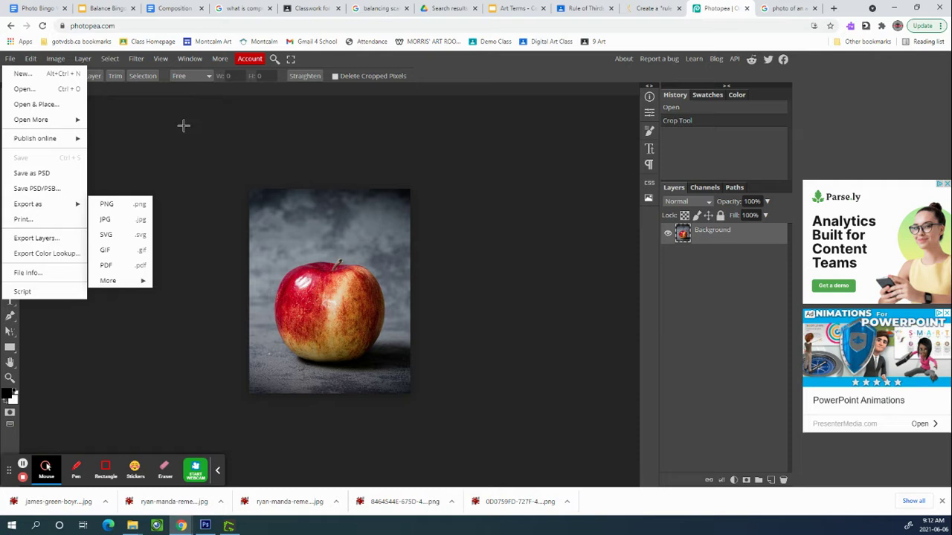
pyautogui.click(443, 69)
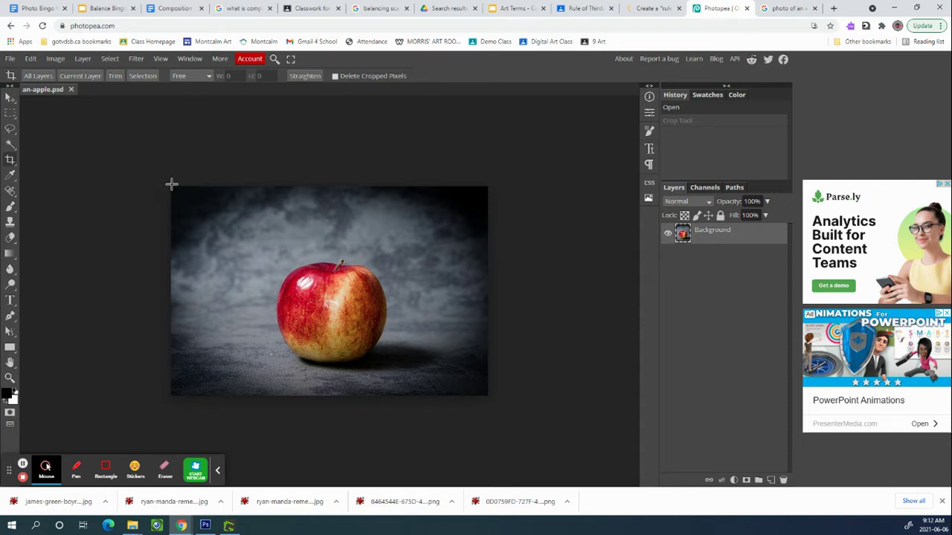
# Step: Crop to about 481 × 369 px with the apple on the lower-right thirds intersection
pyautogui.moveTo(172, 187); pyautogui.dragTo(487, 394)
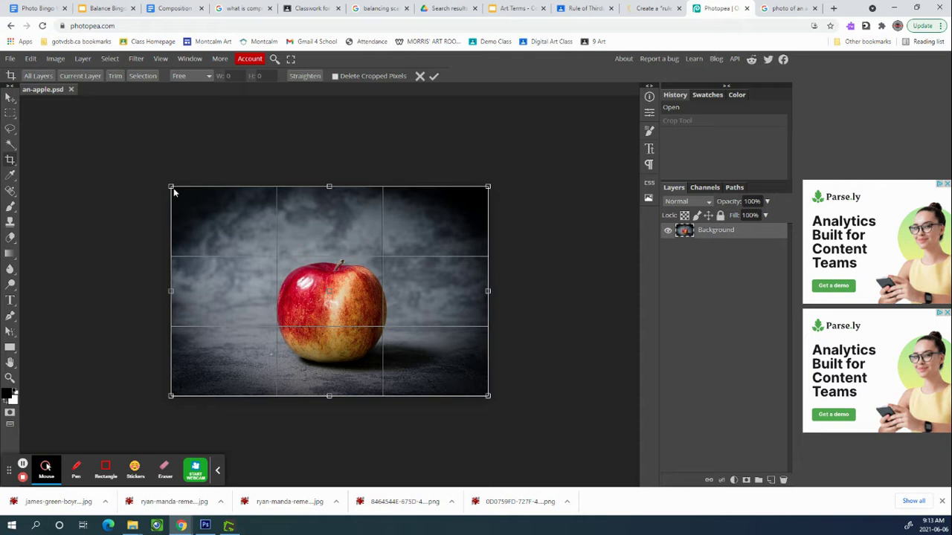
pyautogui.moveTo(171, 185)
pyautogui.mouseDown()
pyautogui.moveTo(228, 194)
pyautogui.moveTo(211, 193)
pyautogui.moveTo(223, 228)
pyautogui.moveTo(259, 255)
pyautogui.moveTo(250, 223)
pyautogui.moveTo(173, 187)
pyautogui.mouseUp()
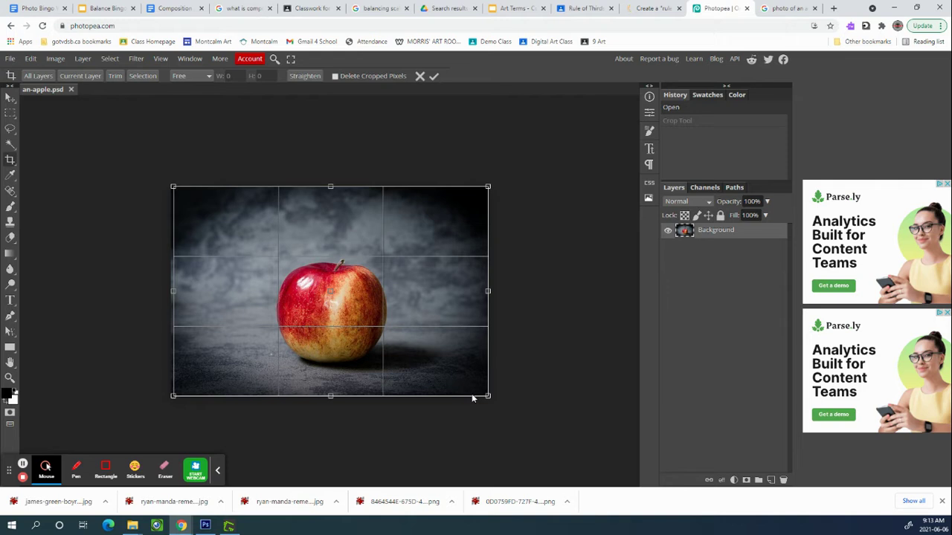
pyautogui.moveTo(488, 396); pyautogui.dragTo(418, 362)
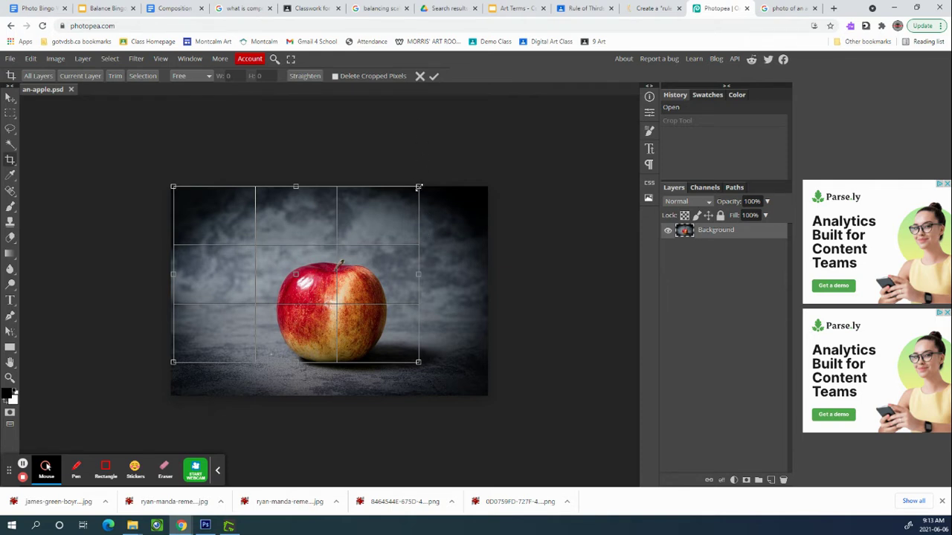
pyautogui.moveTo(418, 187); pyautogui.dragTo(412, 183)
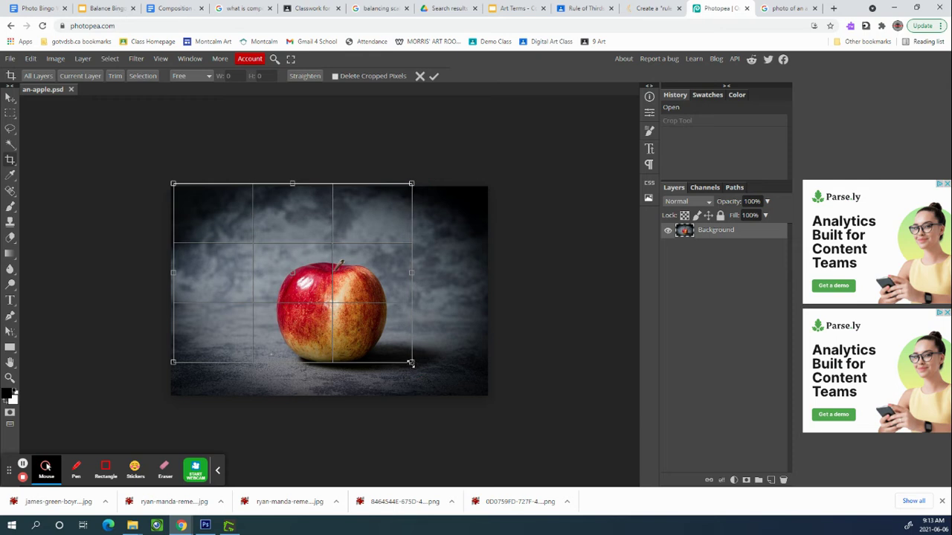
pyautogui.moveTo(412, 363); pyautogui.dragTo(411, 365)
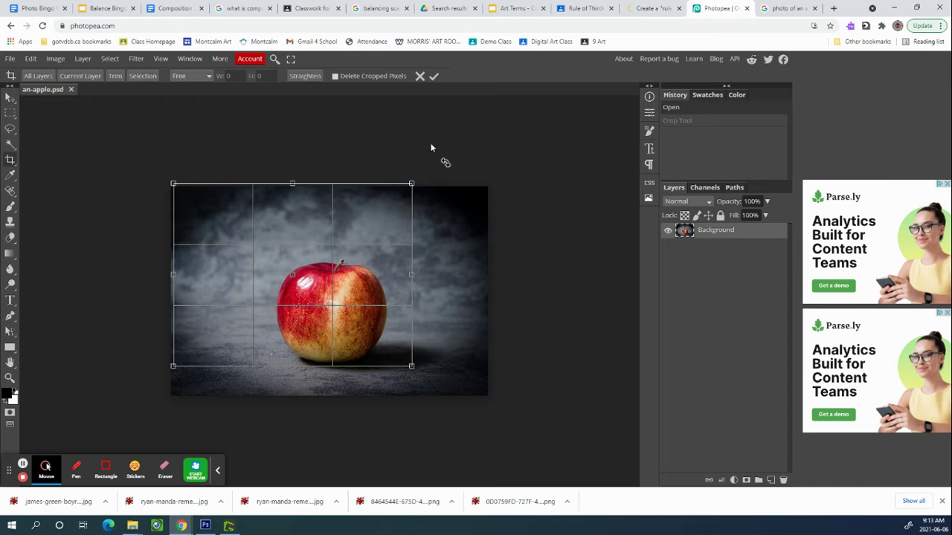
pyautogui.click(434, 77)
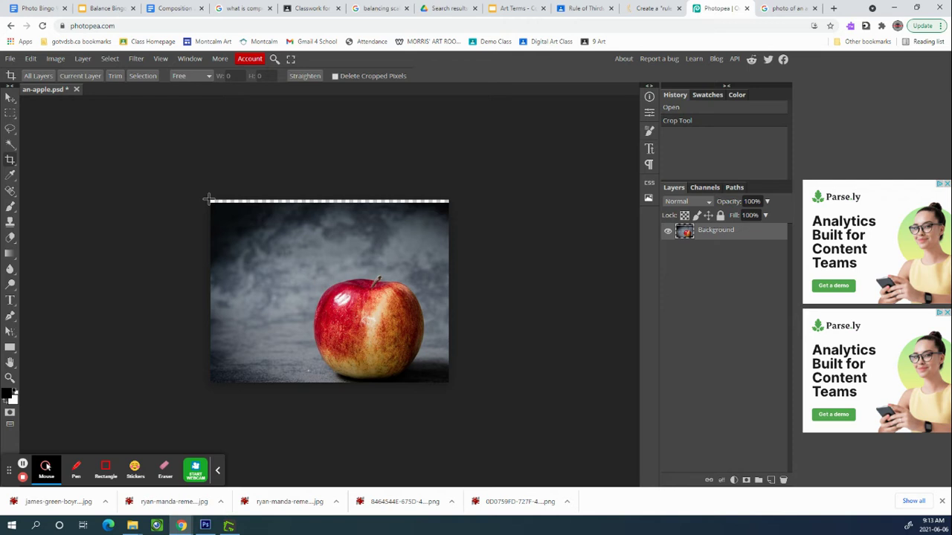
# Step: Trim a few pixels off the top of the 481 × 369 crop, apply it, then bring up Export as
pyautogui.moveTo(209, 198); pyautogui.dragTo(443, 382)
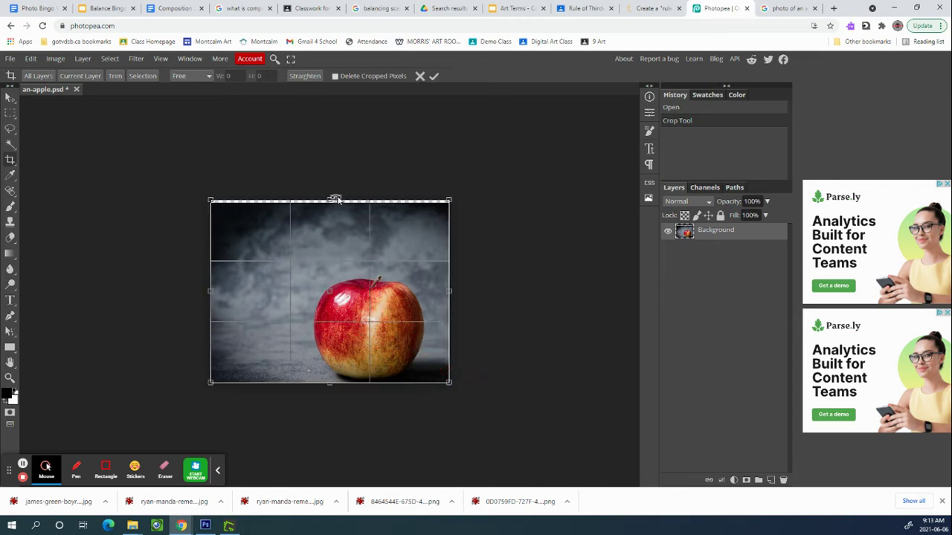
pyautogui.moveTo(328, 199); pyautogui.dragTo(328, 203)
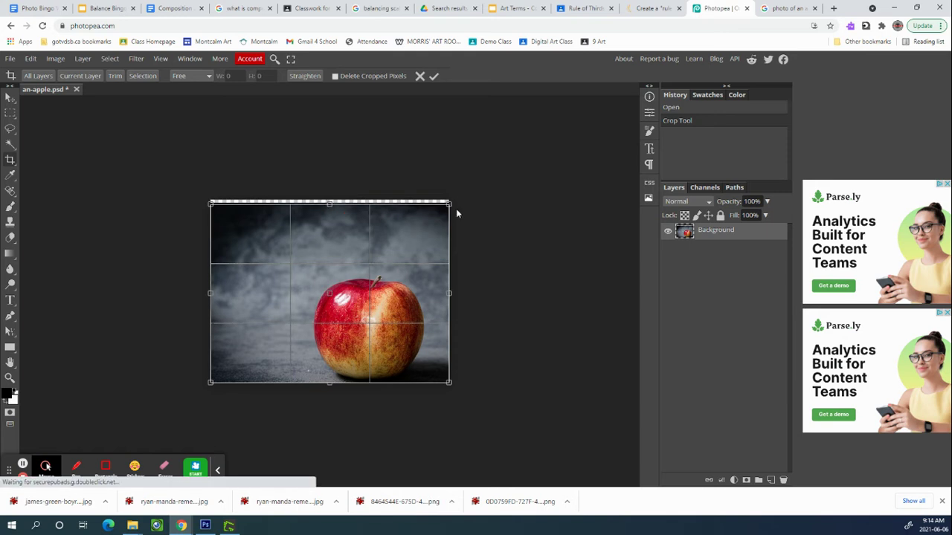
pyautogui.click(434, 78)
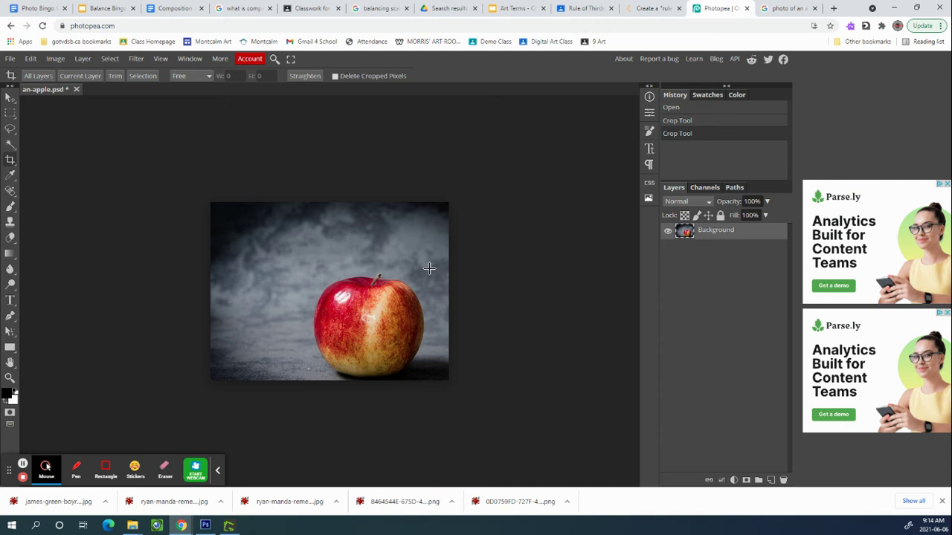
pyautogui.click(10, 59)
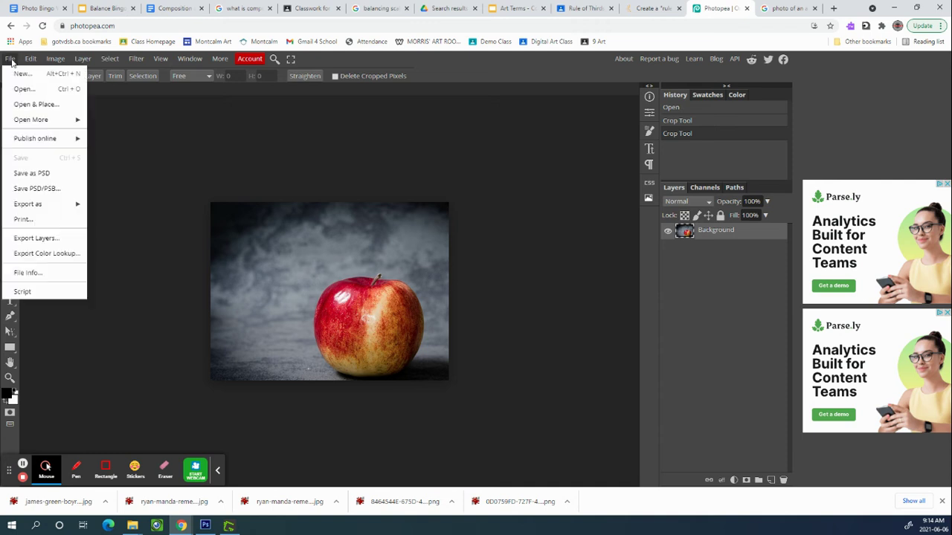
pyautogui.moveTo(31, 211)
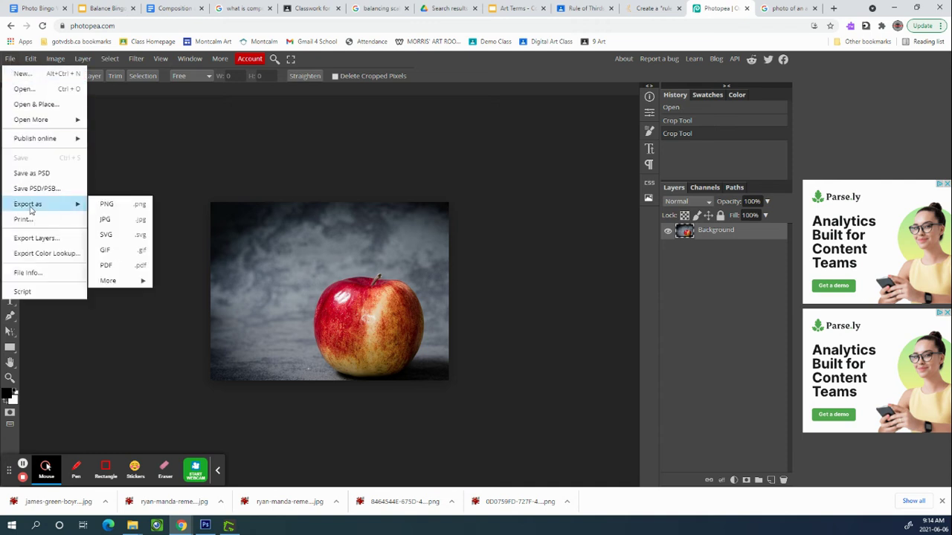